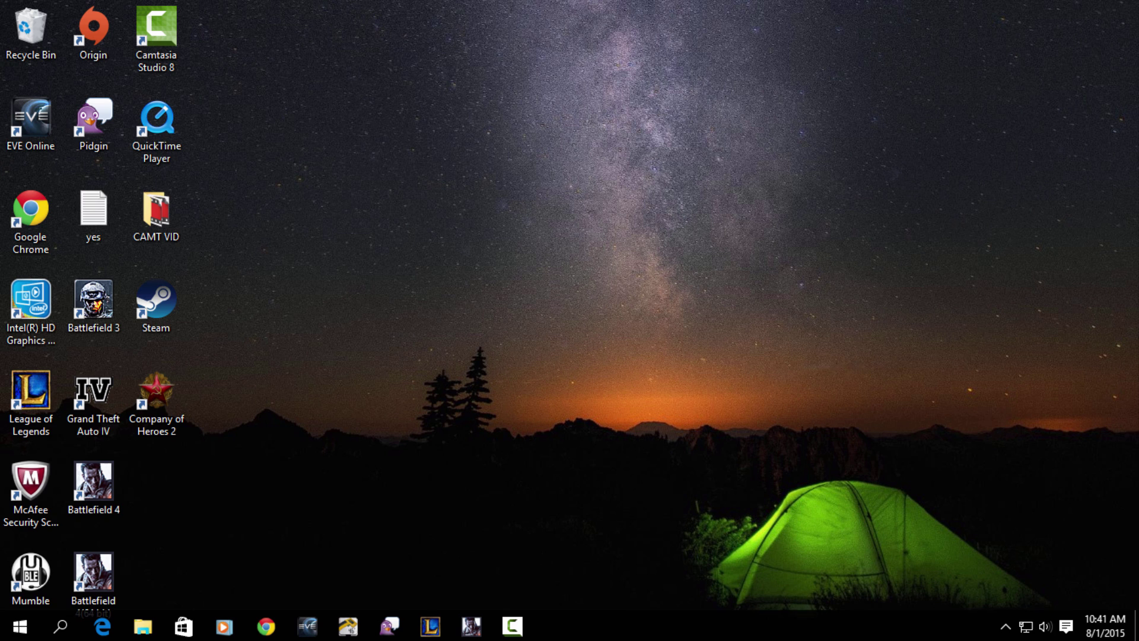
- Choose Uninstall on Battlefield 4 inside its folder in the Start menu's All apps list
left_click(18, 629)
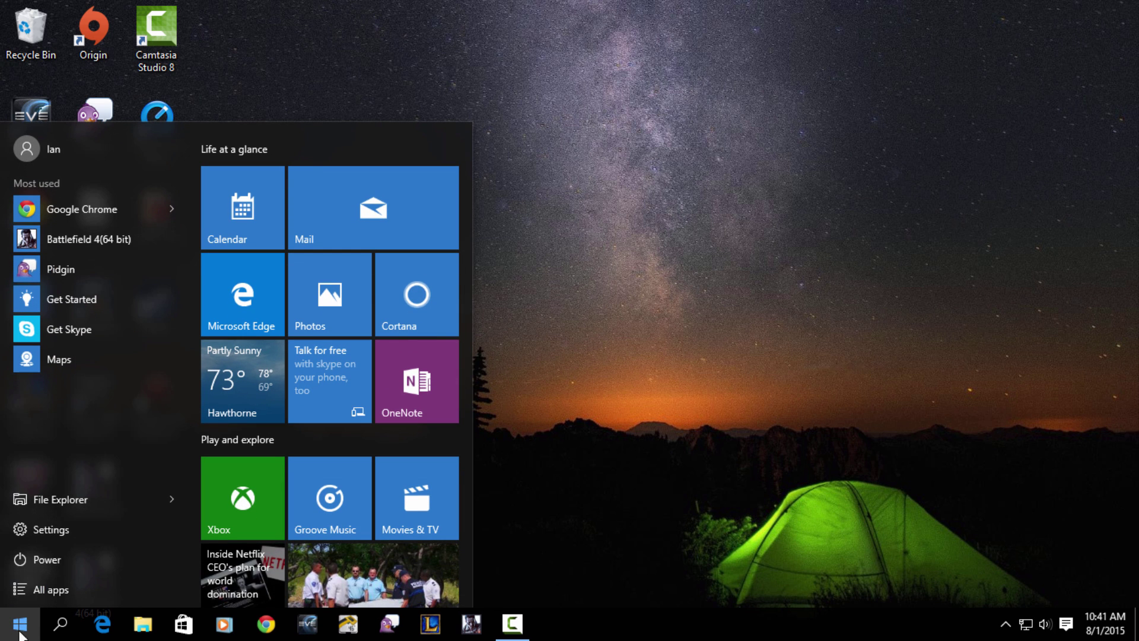
left_click(95, 590)
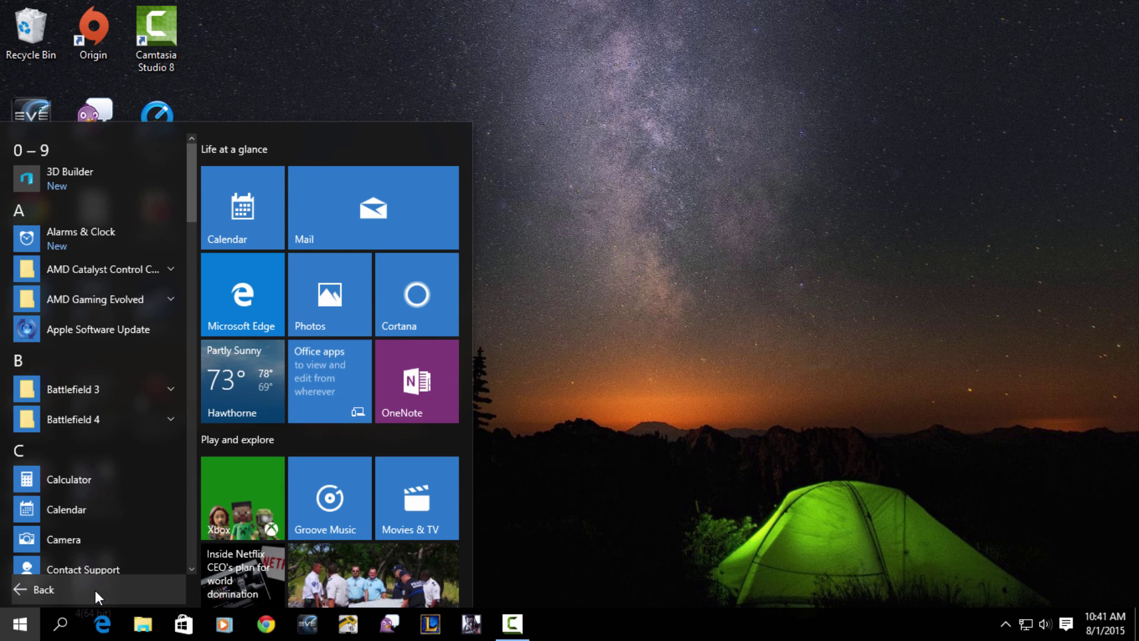
left_click(176, 418)
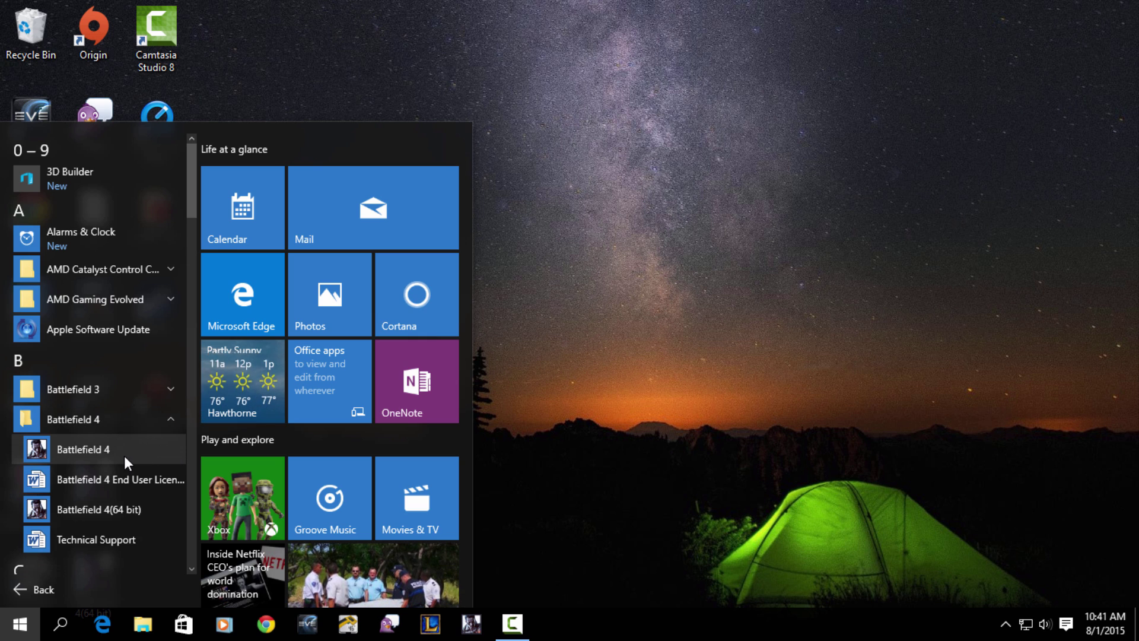
right_click(95, 450)
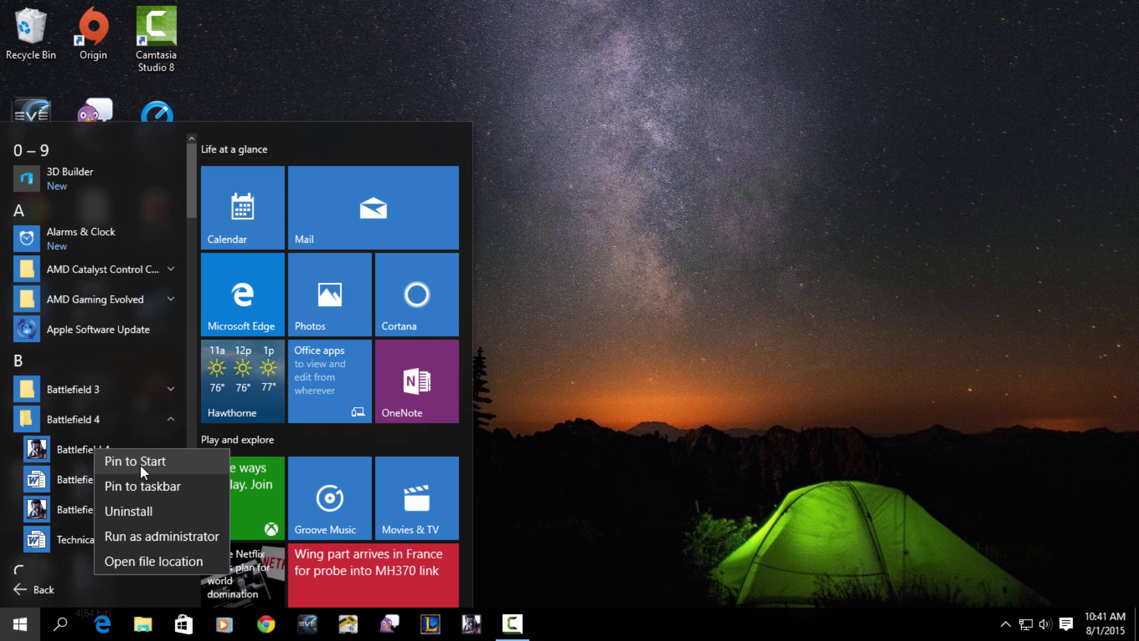
left_click(158, 508)
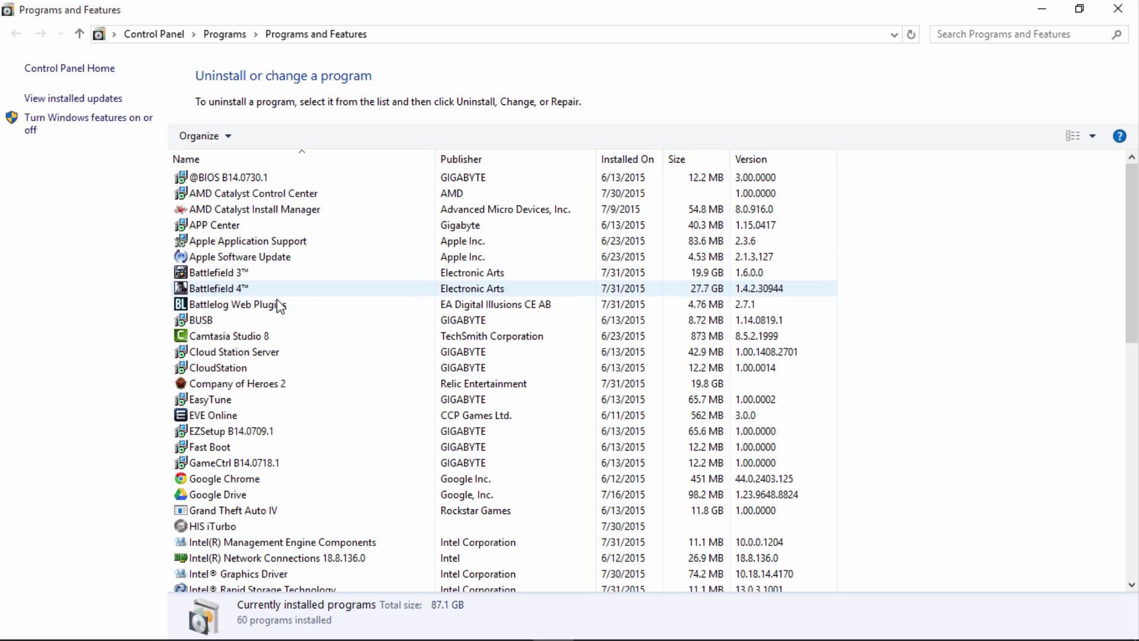
- Select Battlefield 3 in Programs and Features and bring up its Uninstall/Change option
right_click(264, 279)
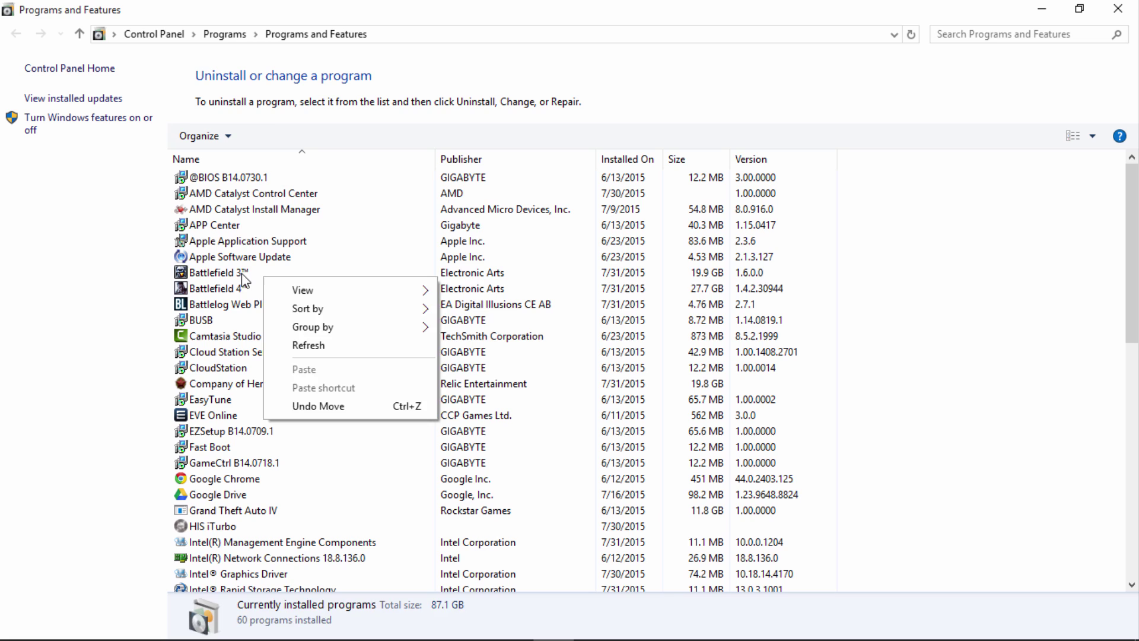
left_click(243, 275)
right_click(241, 273)
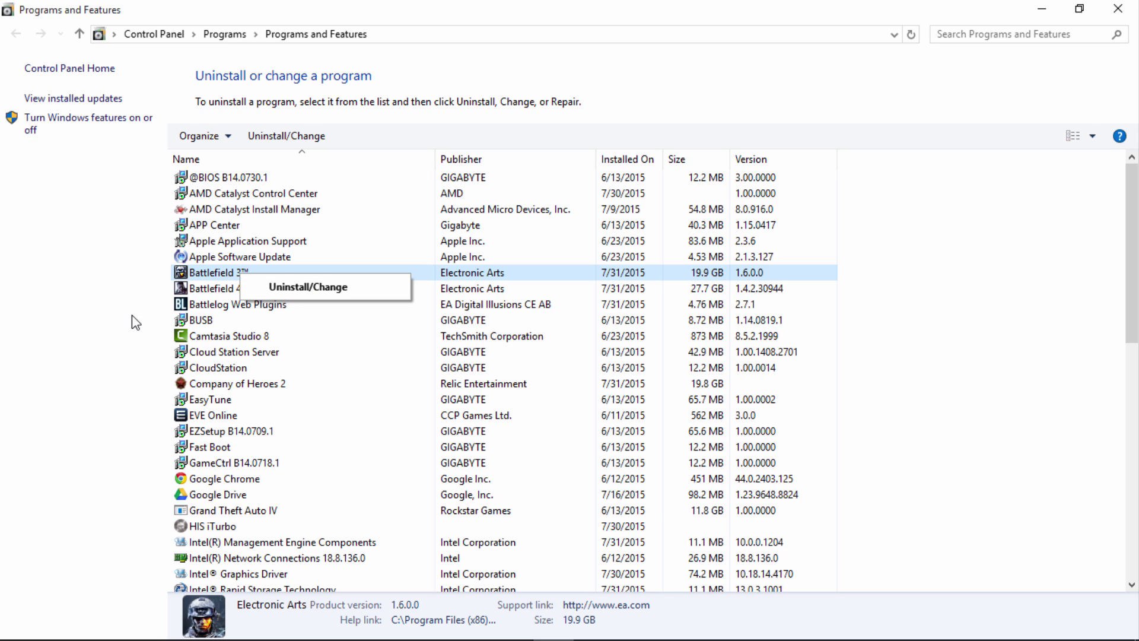
- Close Programs and Features and go to the System category of the Settings app
left_click(1119, 11)
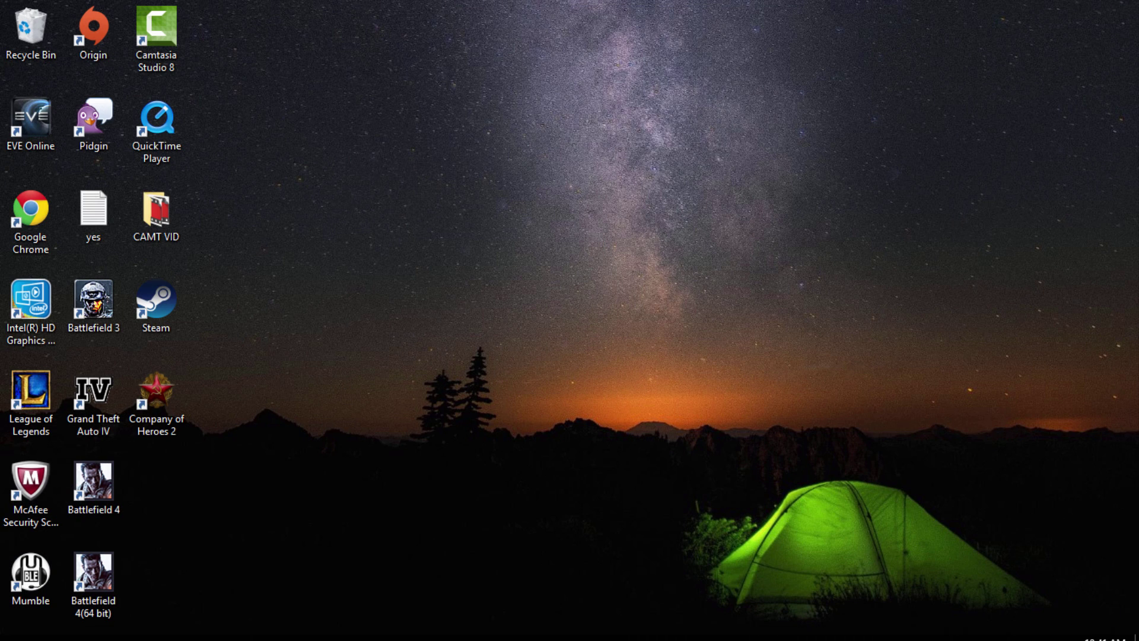
mouse_move(5, 635)
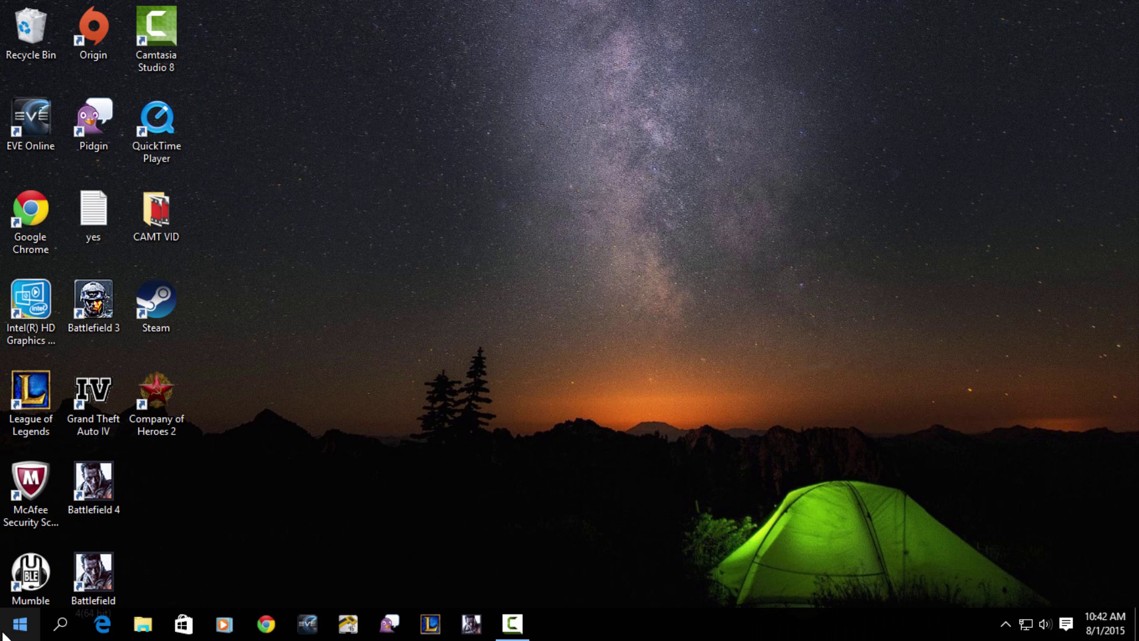
left_click(18, 624)
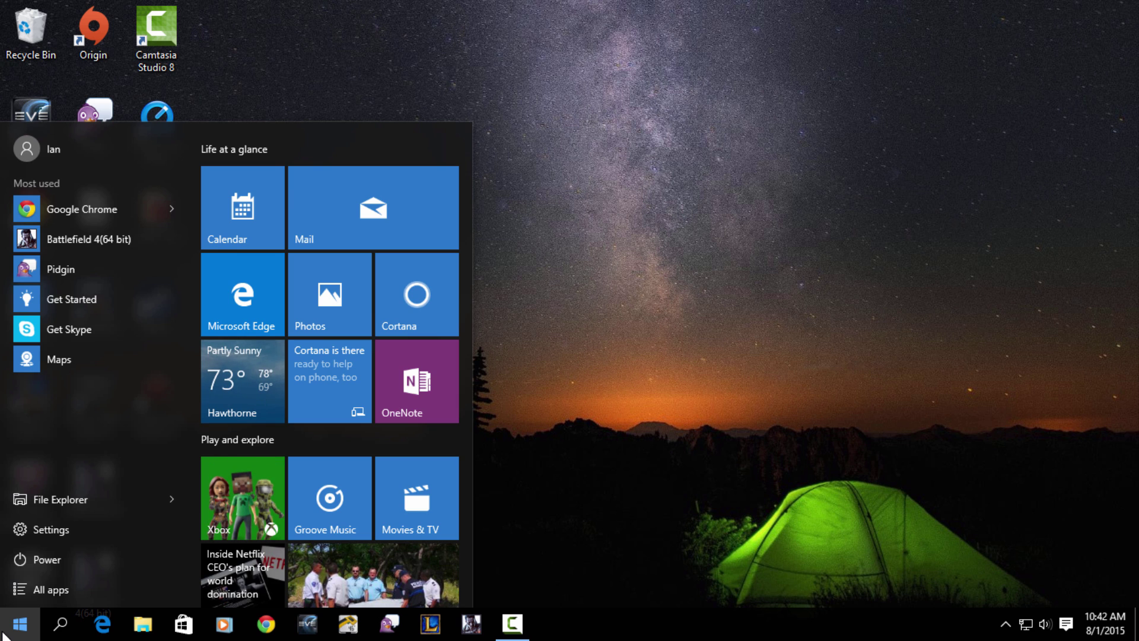
left_click(51, 529)
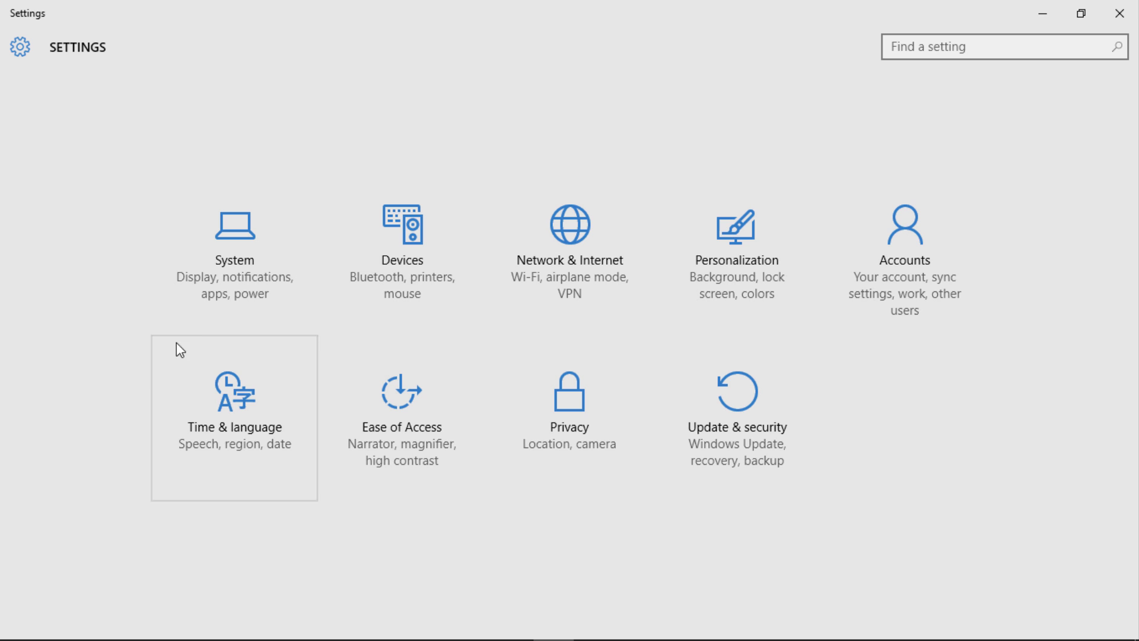
left_click(234, 287)
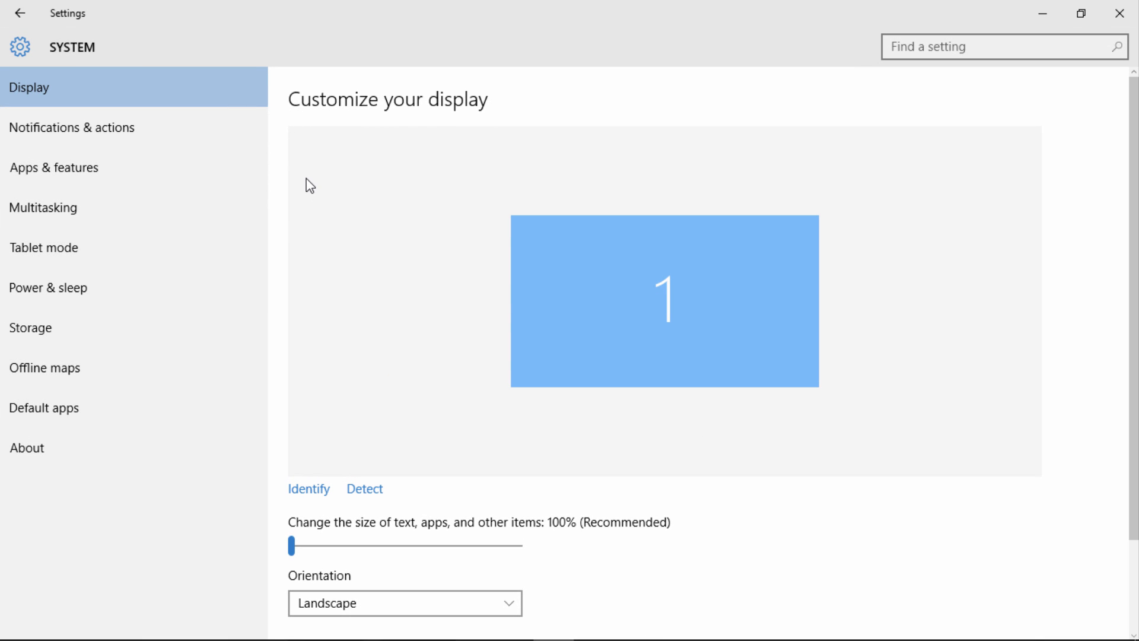
- Uninstall Battlefield 4 (27.7 GB) from the Apps & features list
left_click(200, 161)
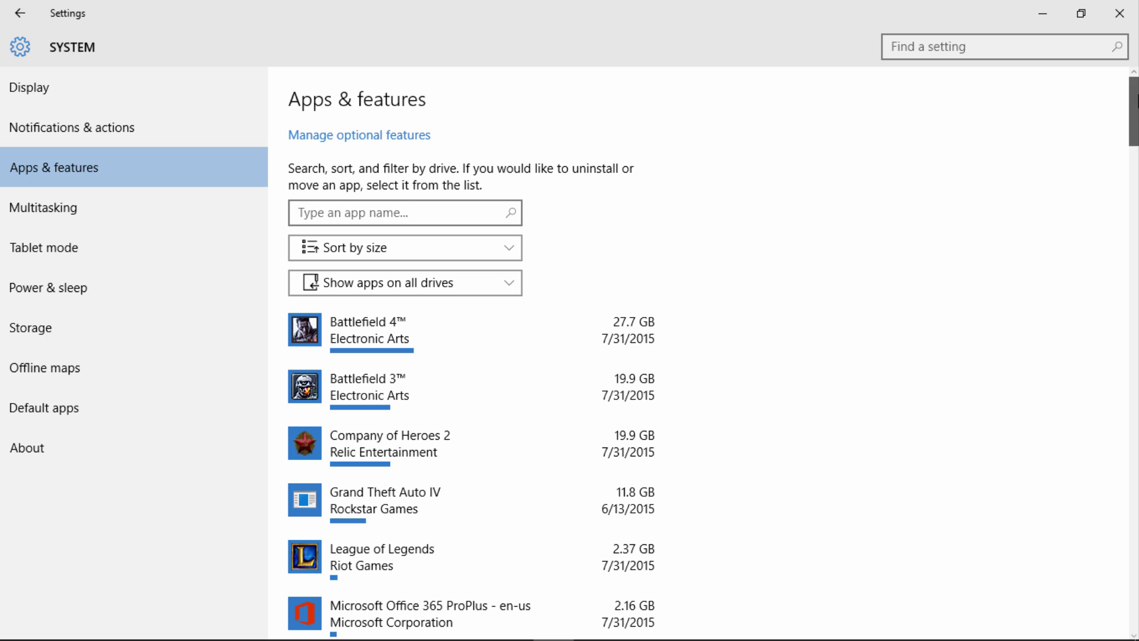
mouse_move(1133, 101)
left_mouse_down()
mouse_move(1133, 298)
mouse_move(1135, 106)
left_mouse_up()
left_click(497, 347)
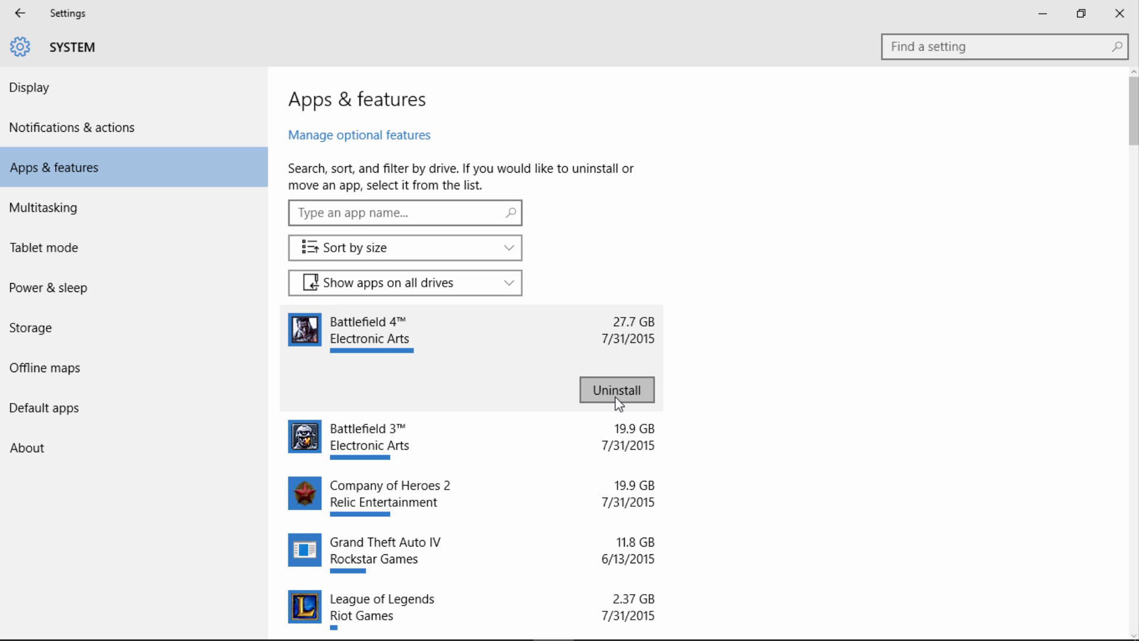
left_click(617, 392)
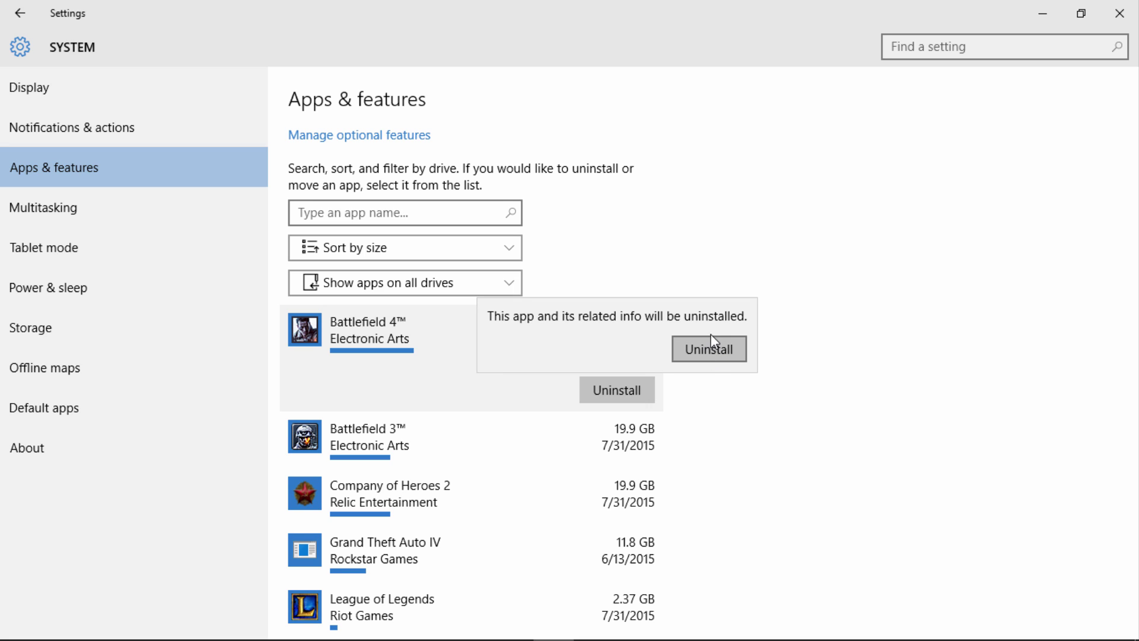
left_click(1132, 4)
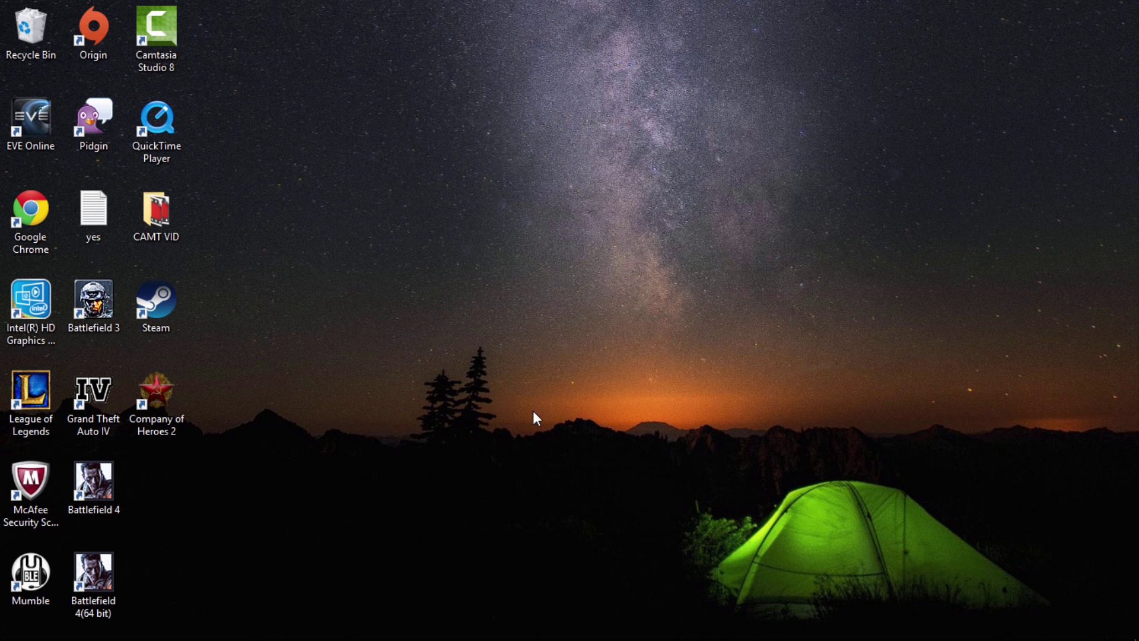
left_click(20, 624)
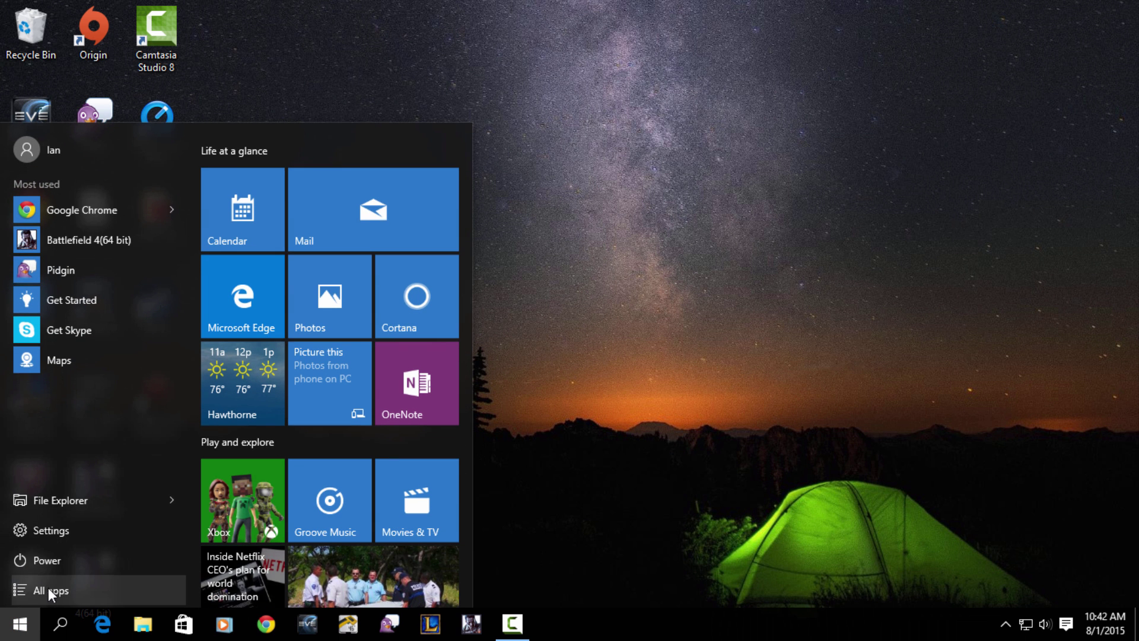
left_click(81, 589)
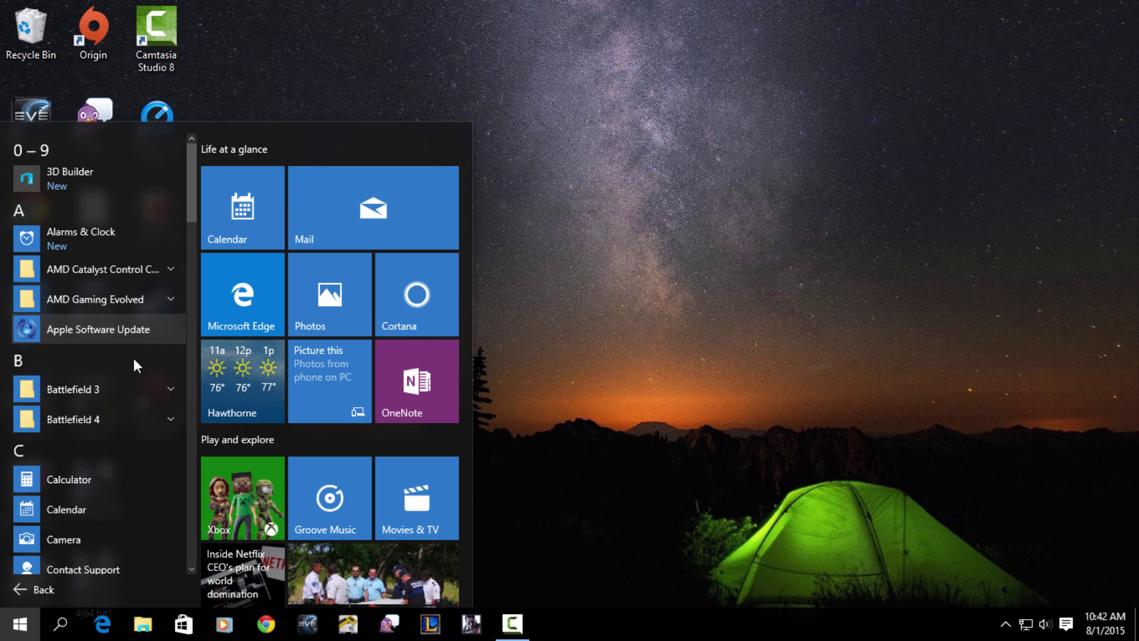
left_click(126, 389)
right_click(109, 411)
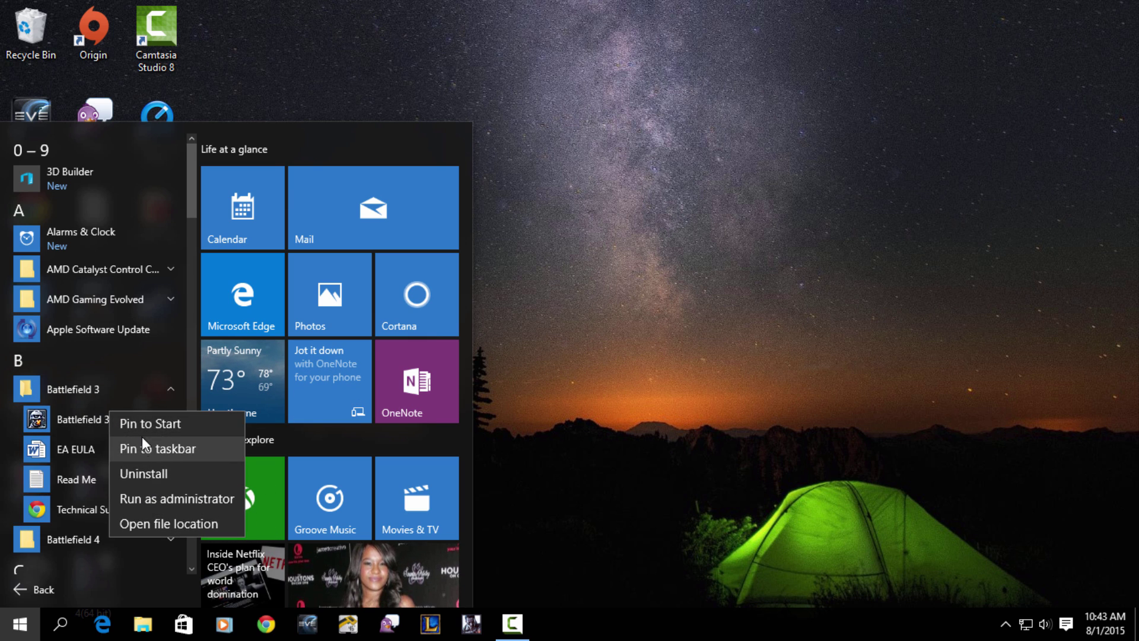
- Search for 'control' and open Control Panel from the results
left_click(19, 623)
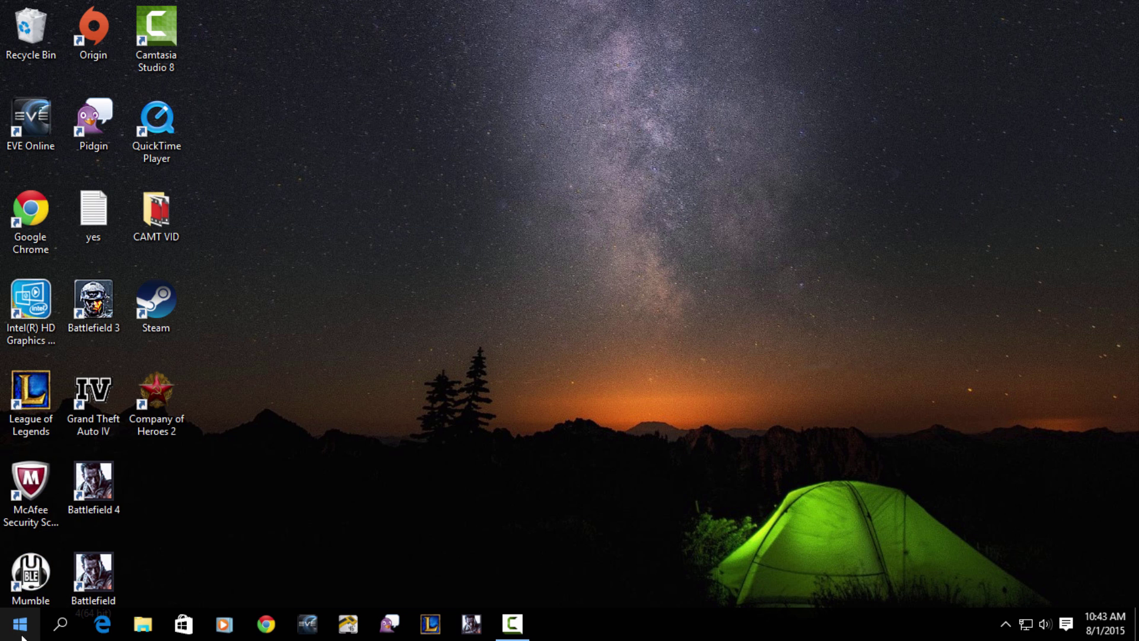
left_click(61, 626)
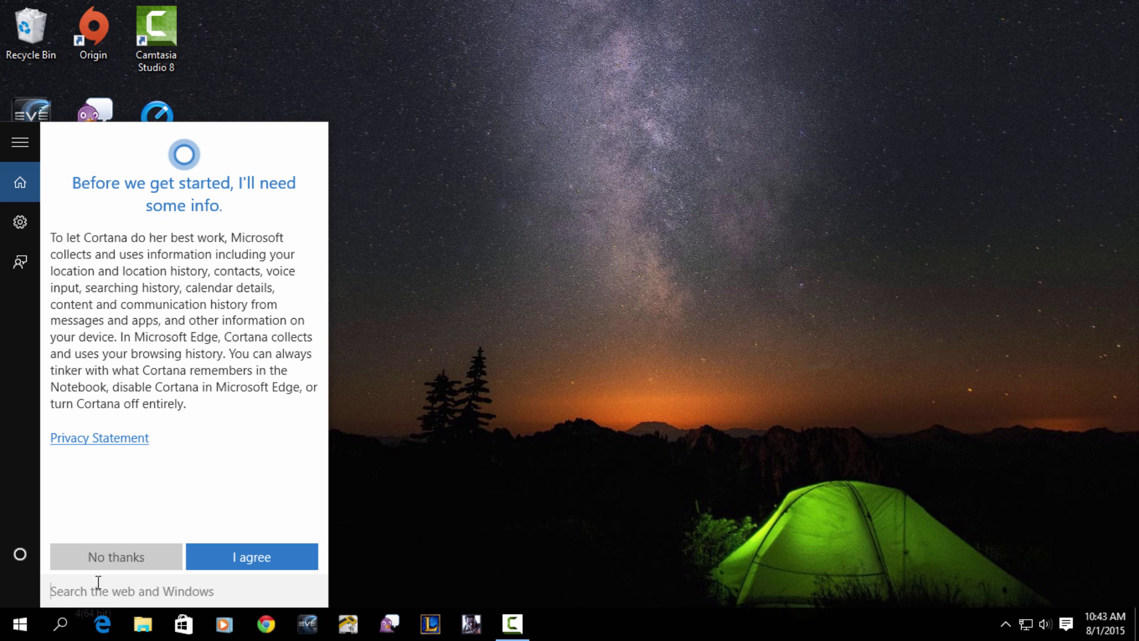
type("control")
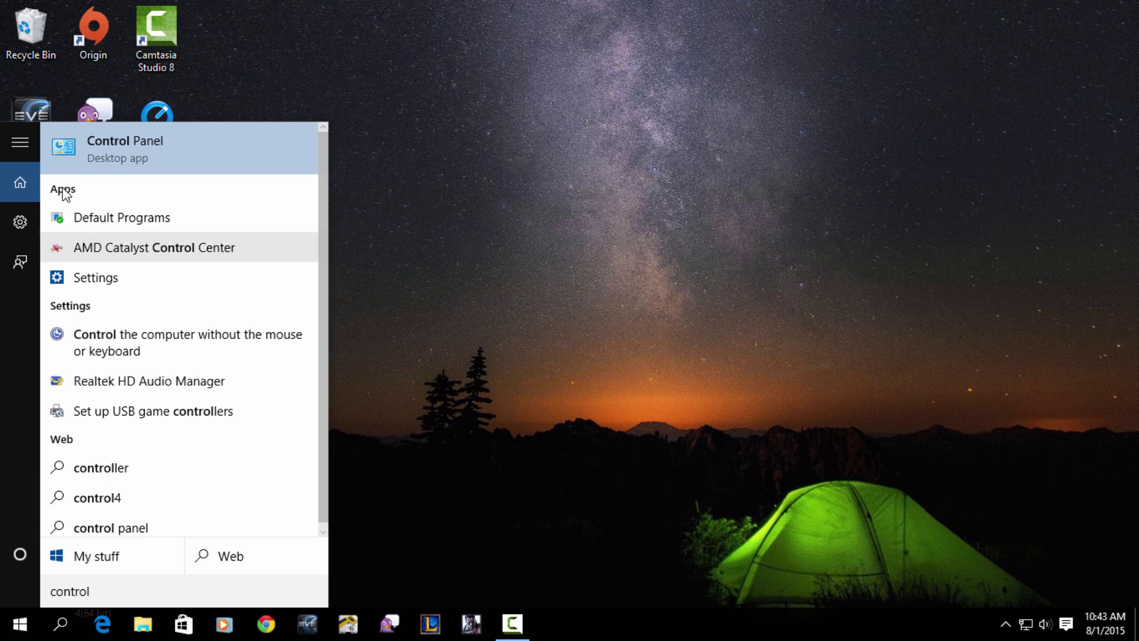
left_click(178, 157)
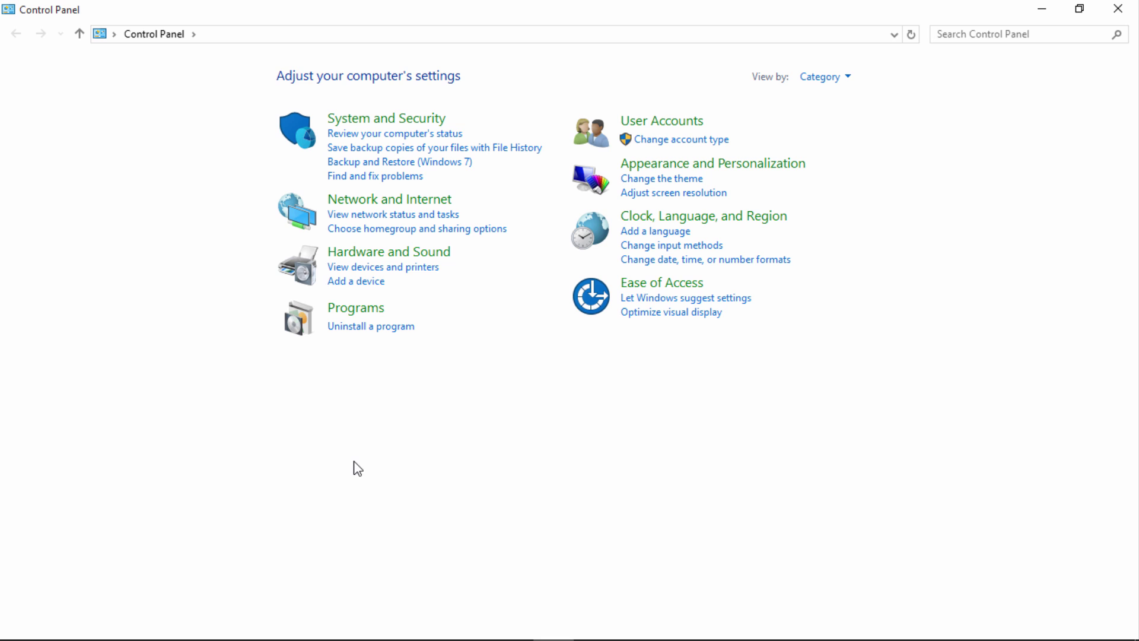
- Open 'Uninstall a program' and scroll through the 60 installed programs
left_click(368, 328)
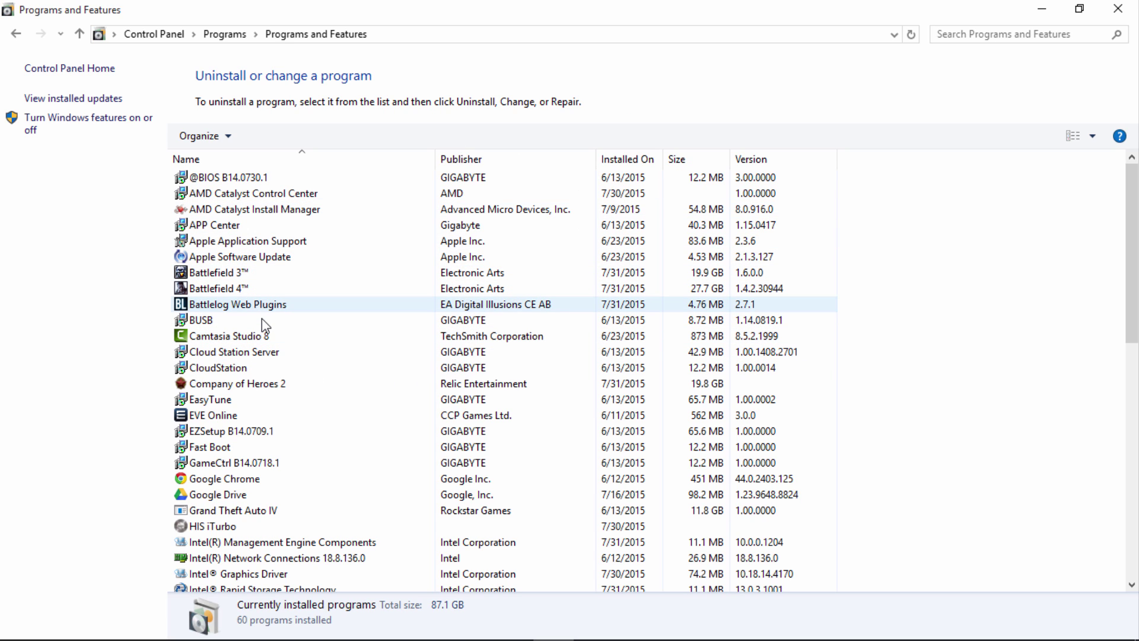
scroll(262, 318, "down", 7)
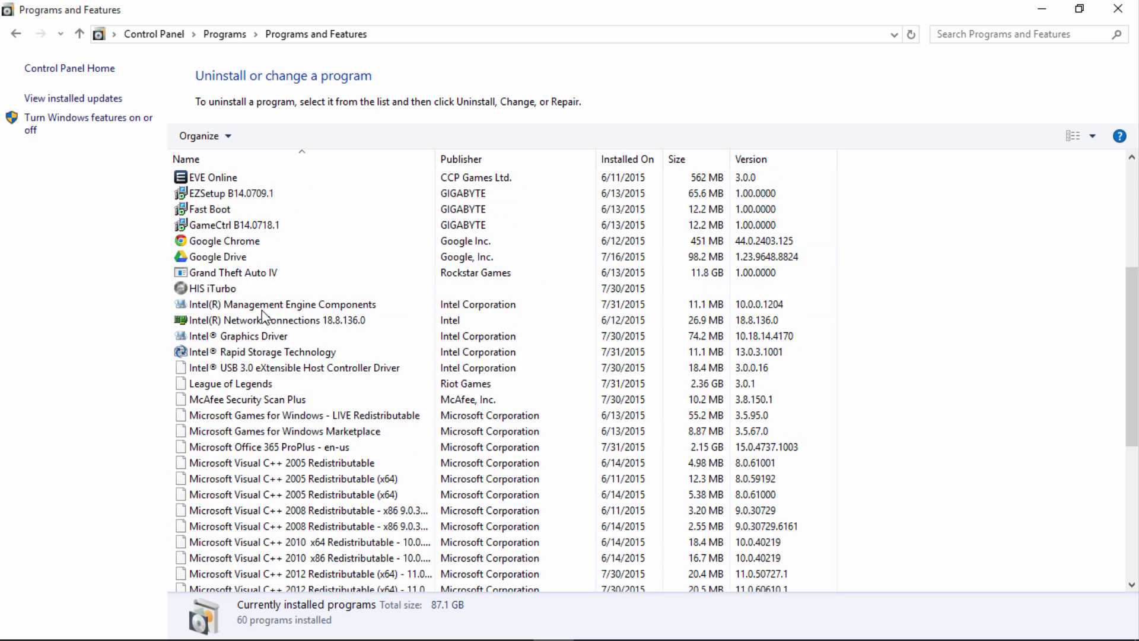
scroll(264, 319, "up", 8)
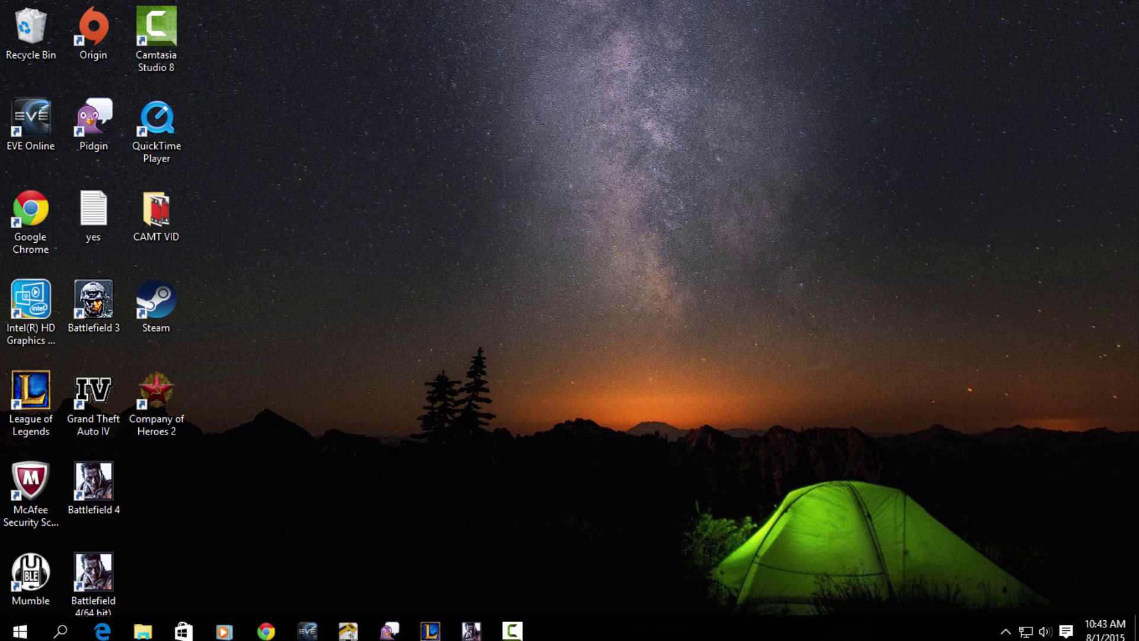
- Pin the Control Panel search result for 'control' to Start and view its new tile
left_click(19, 624)
left_click(61, 624)
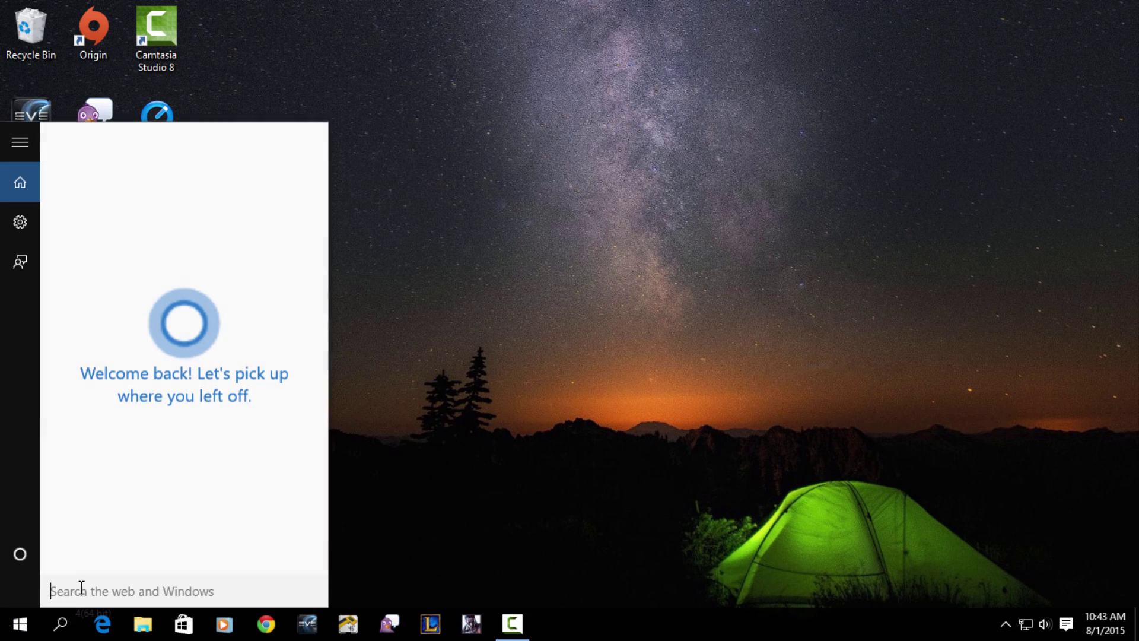
type("control")
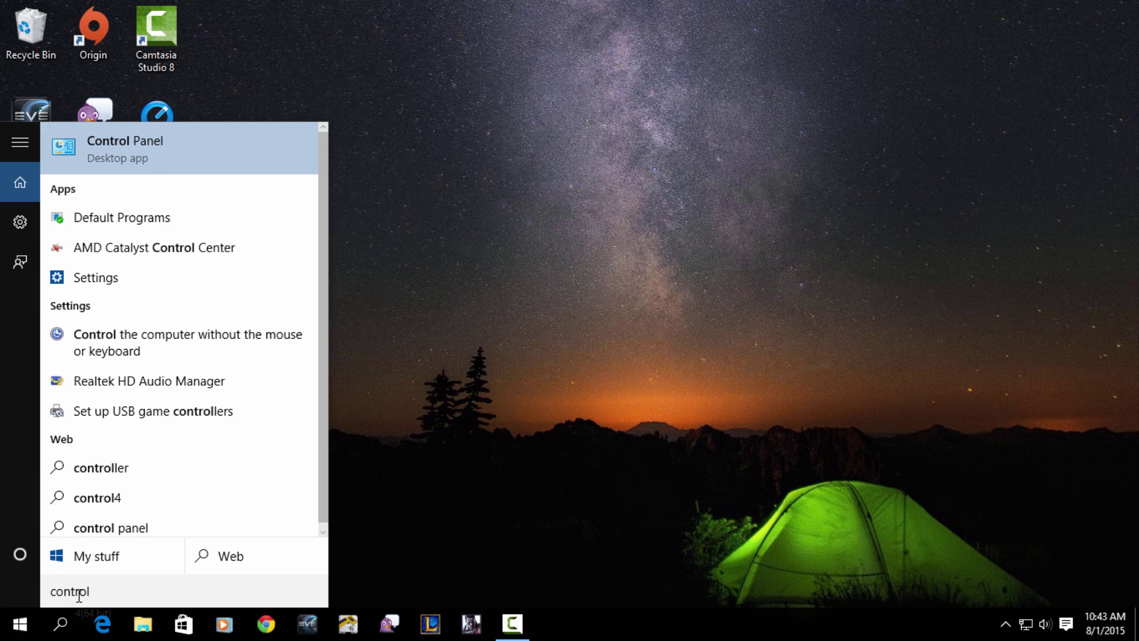
right_click(142, 144)
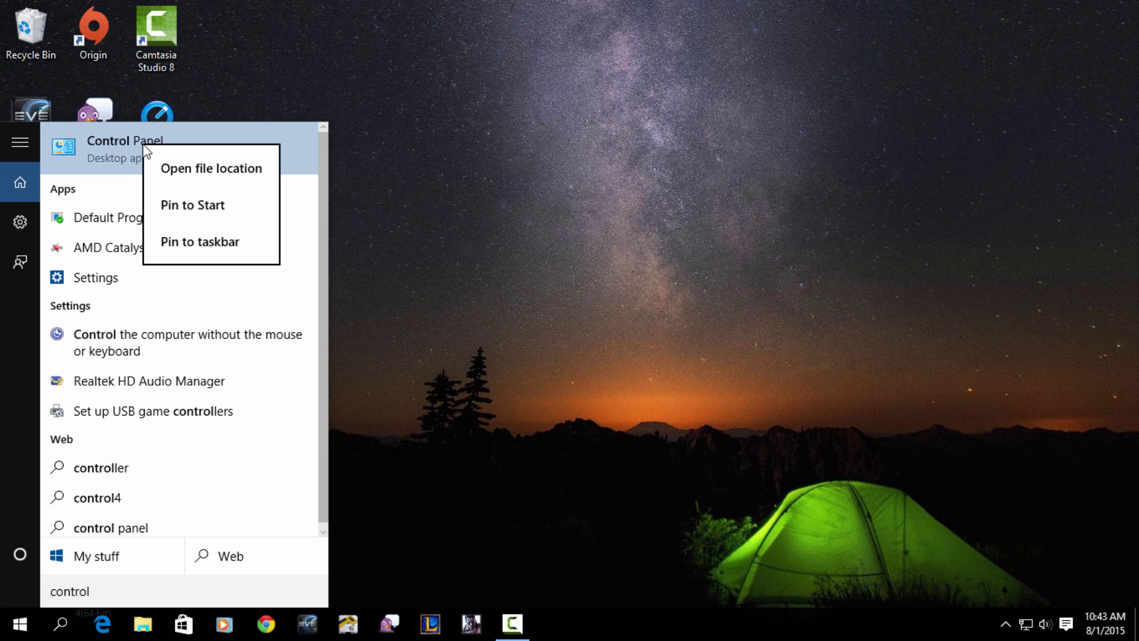
left_click(198, 207)
left_click(20, 623)
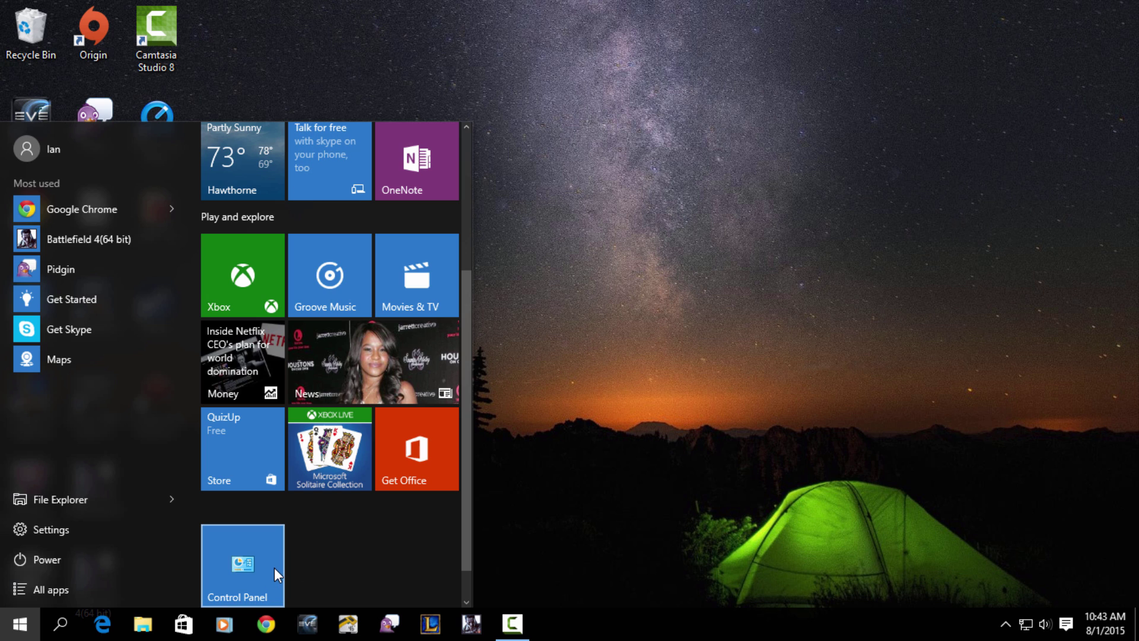
- Unpin the Control Panel tile from the Start menu
right_click(249, 569)
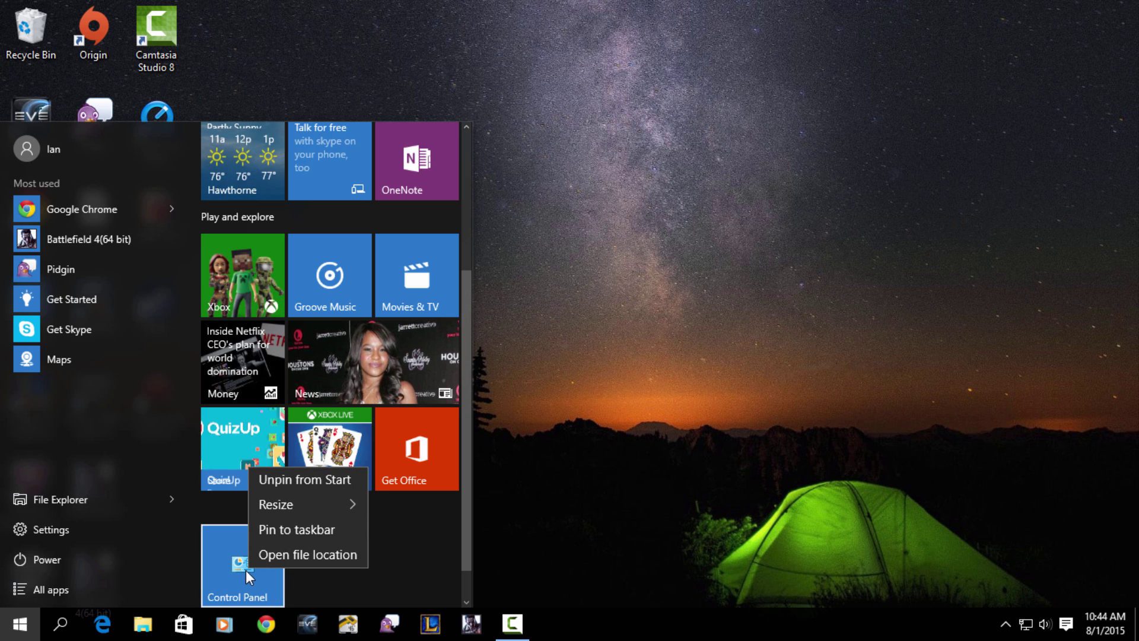
left_click(331, 477)
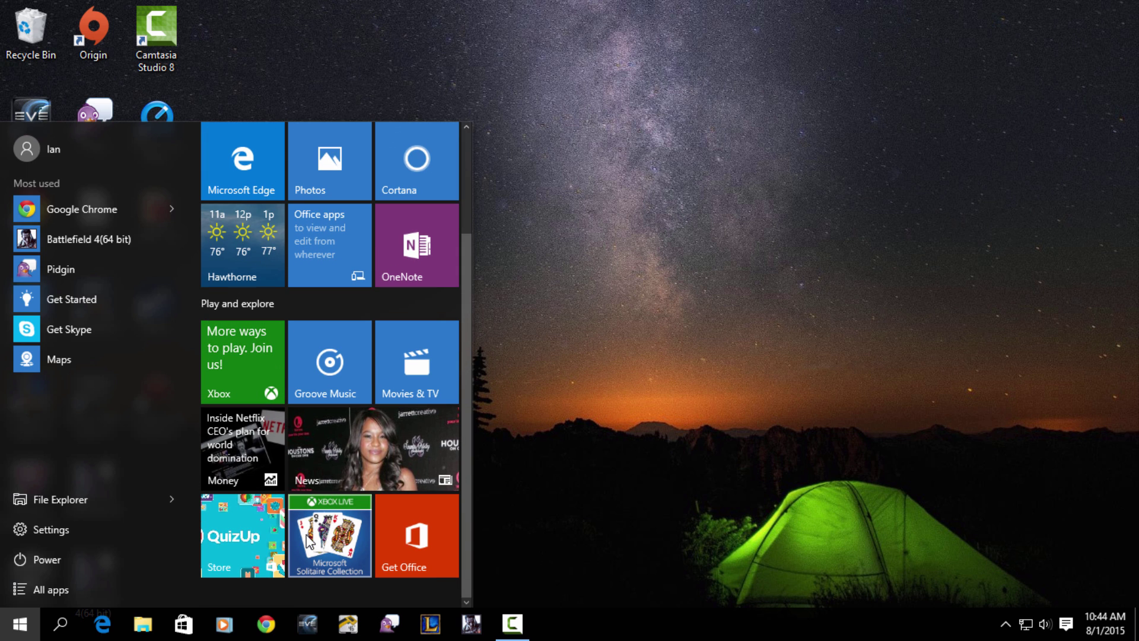